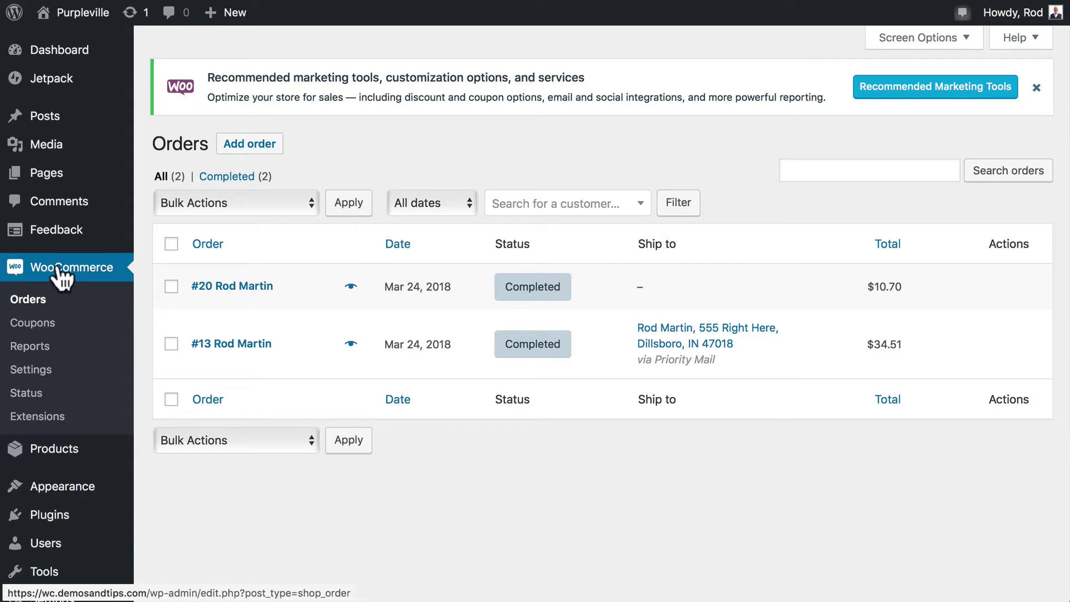
# - Go from the orders list to the WooCommerce Coupons page
pyautogui.click(29, 324)
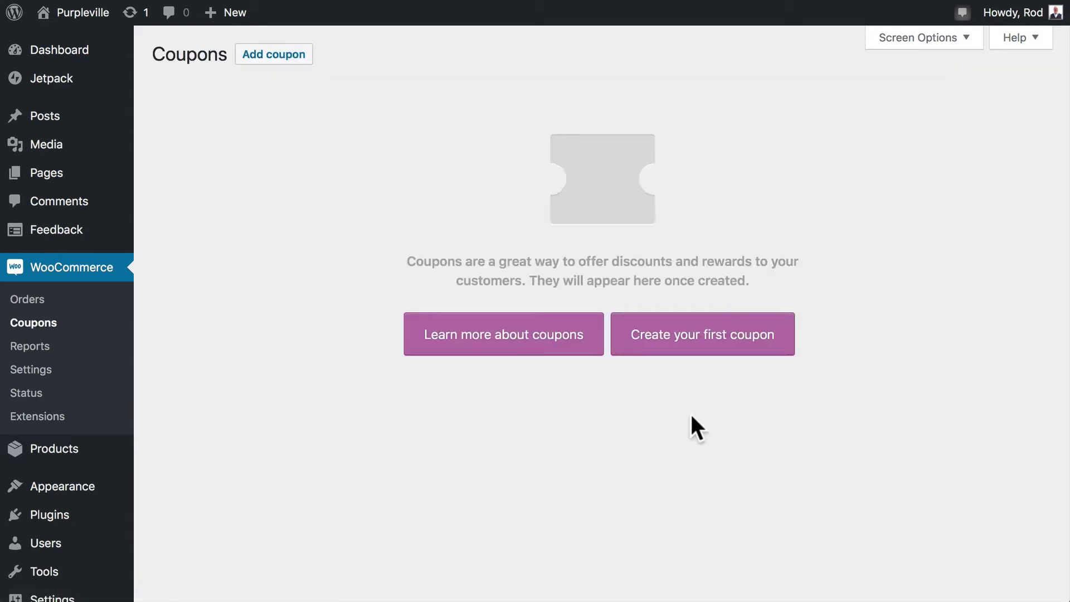
# - Create a coupon coded 'purplevillelaunch' described 'This is the coupon for the launch of our store.'
pyautogui.click(673, 333)
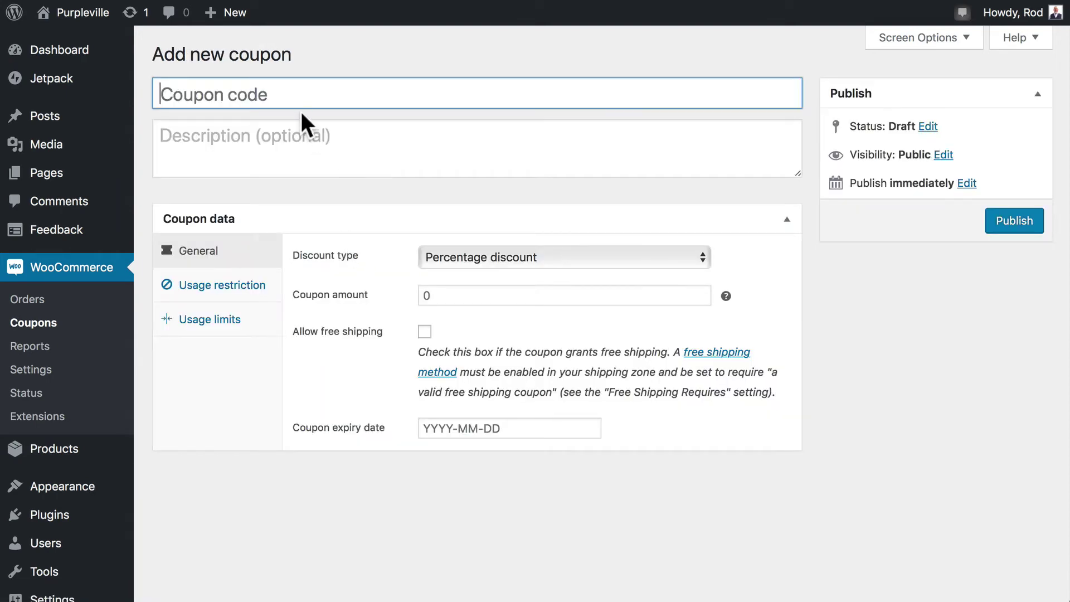
pyautogui.write('pu')
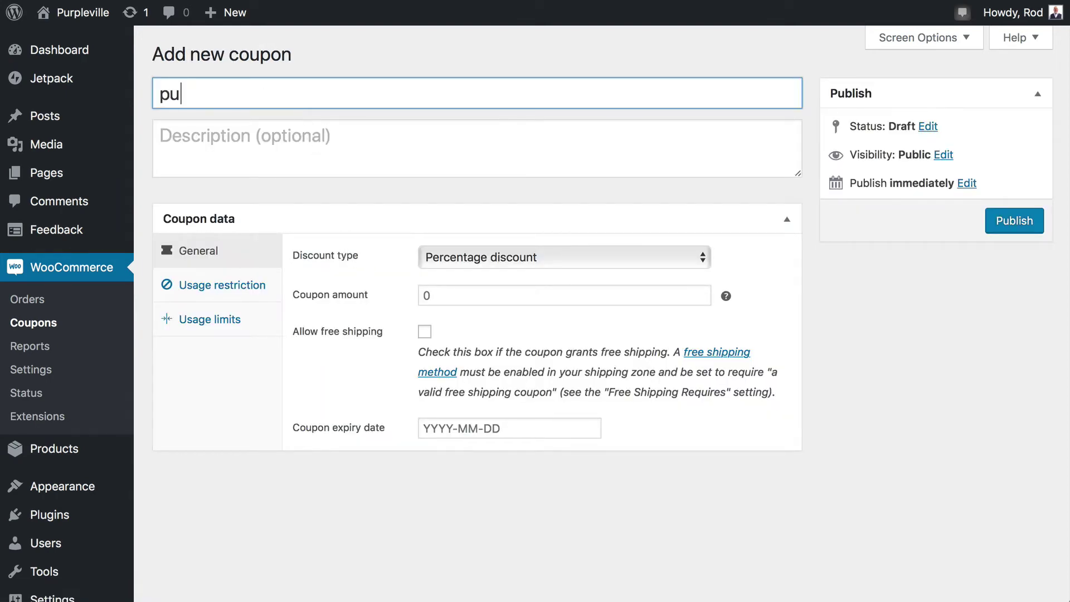
pyautogui.write('rpleville')
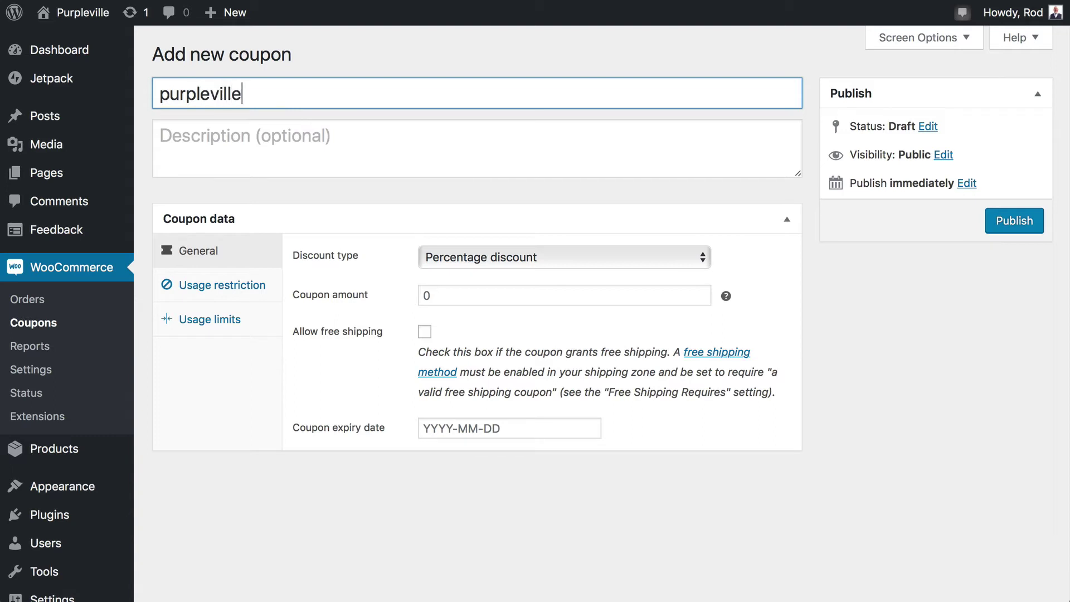
pyautogui.write('launch')
pyautogui.click(299, 153)
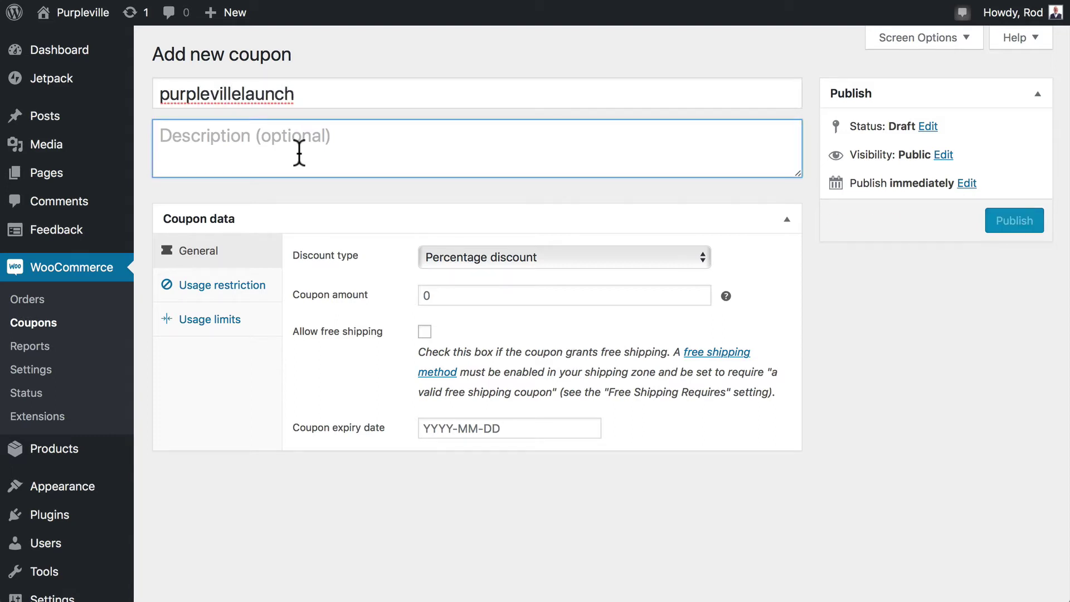
pyautogui.write('Thi')
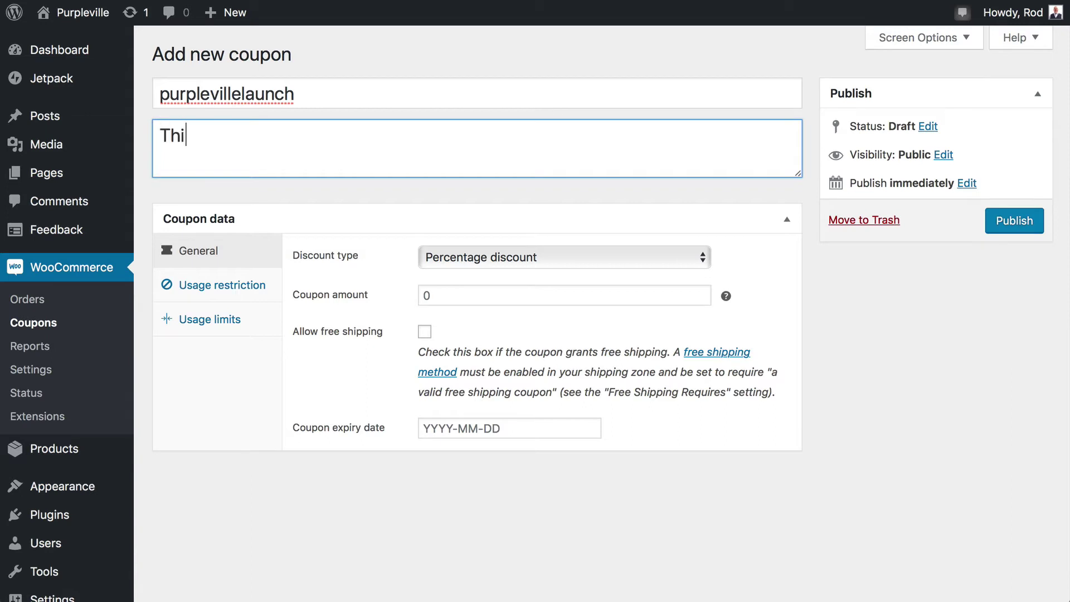
pyautogui.write('s is the coupo')
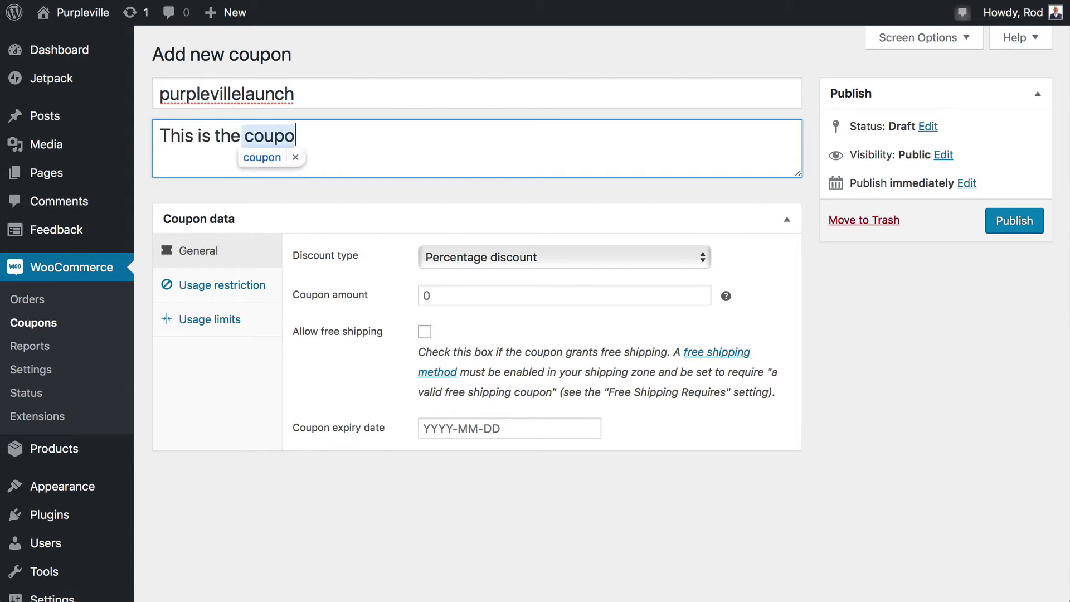
pyautogui.write('n for the launch')
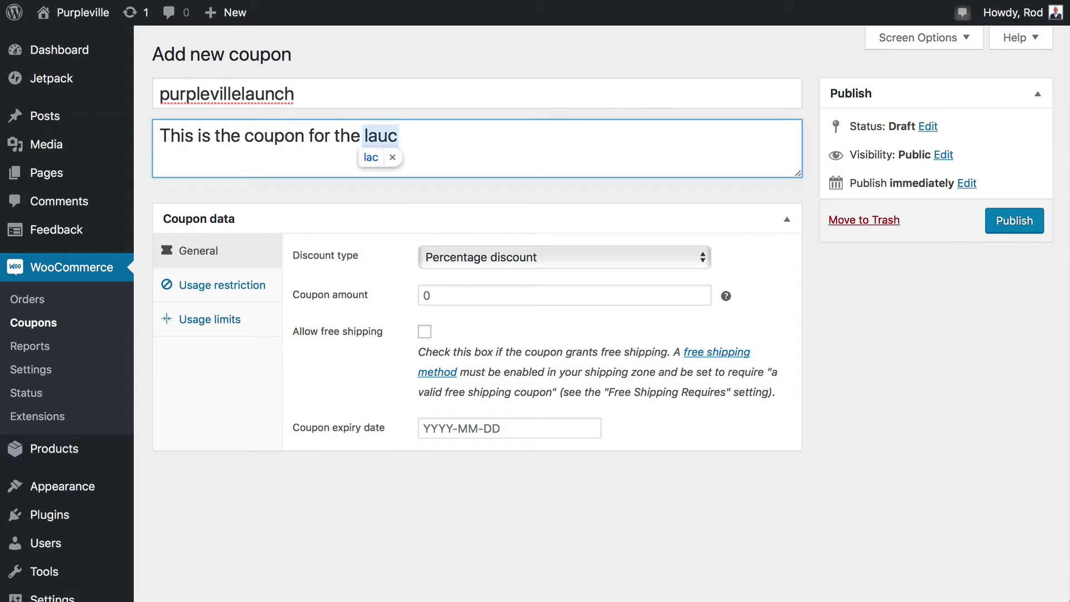
pyautogui.write(' of our store.')
pyautogui.click(486, 255)
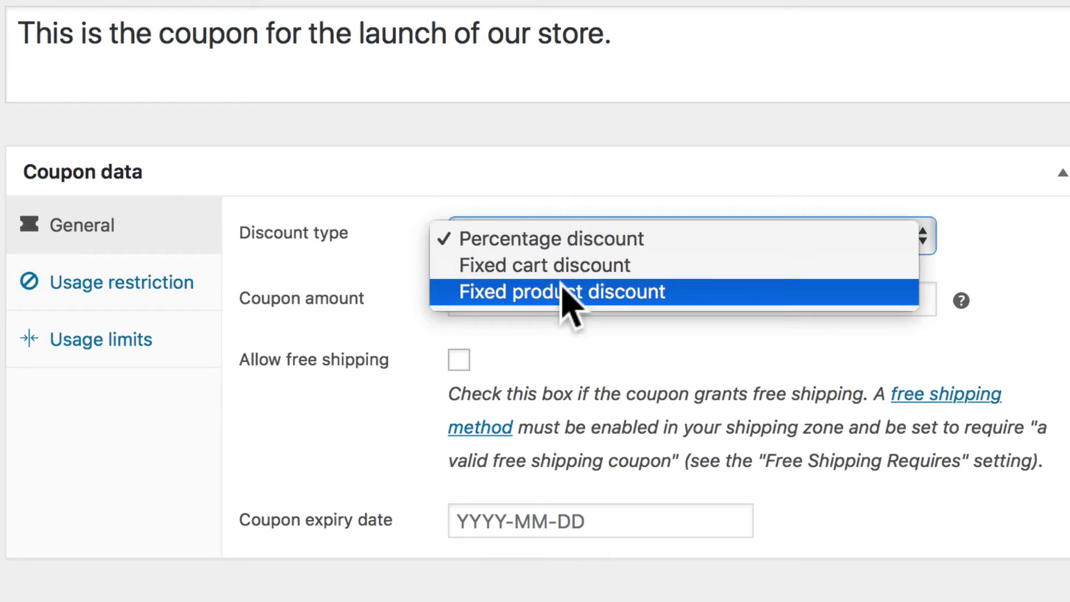
# - Set the coupon's discount type to Fixed cart discount with a coupon amount of 20
pyautogui.click(421, 241)
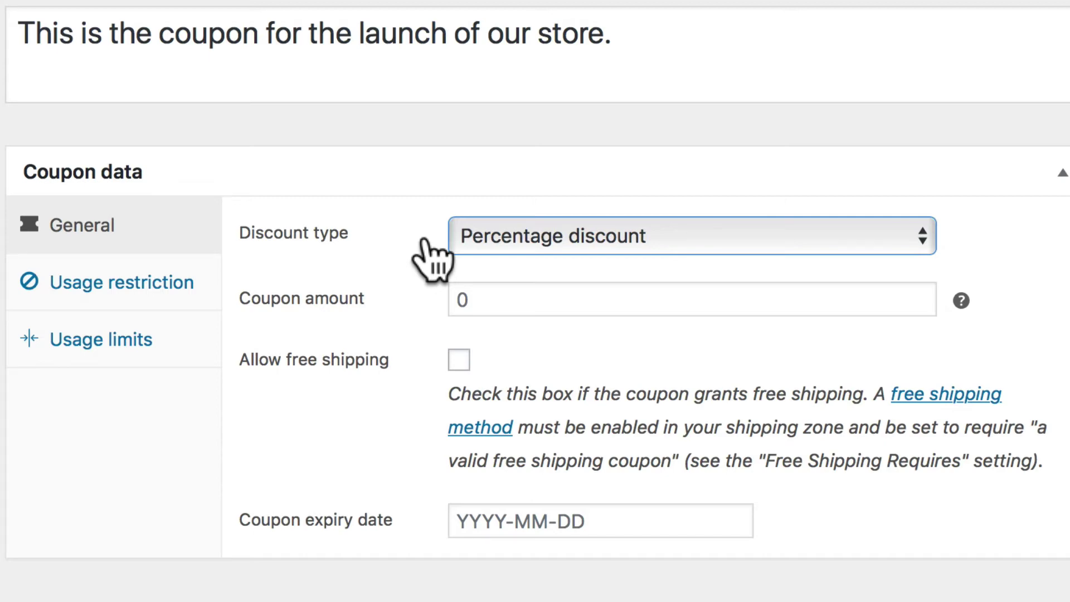
pyautogui.scroll(-3, 423, 245)
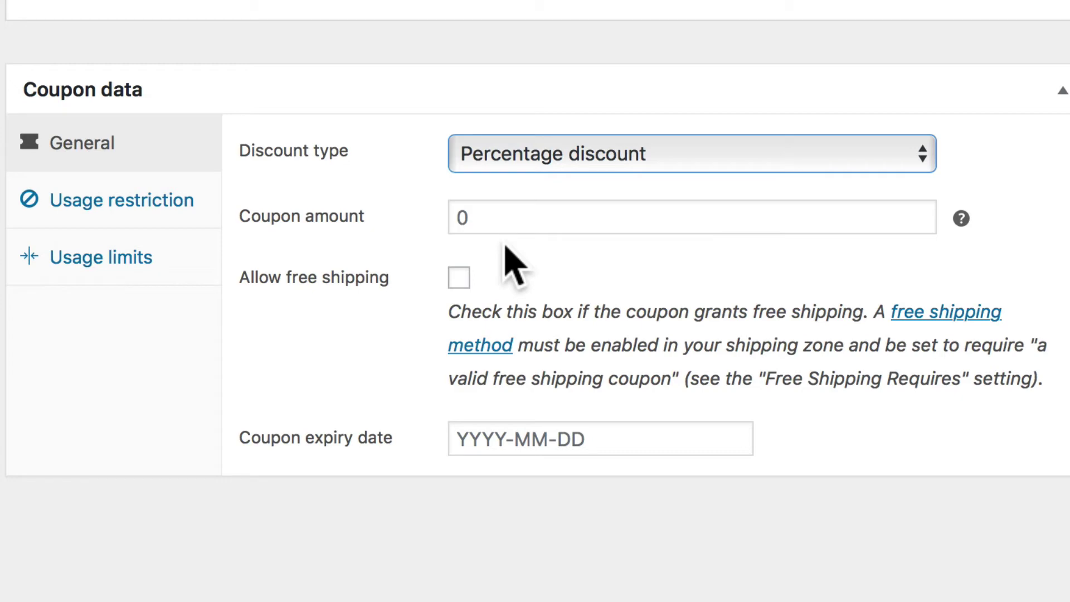
pyautogui.click(526, 156)
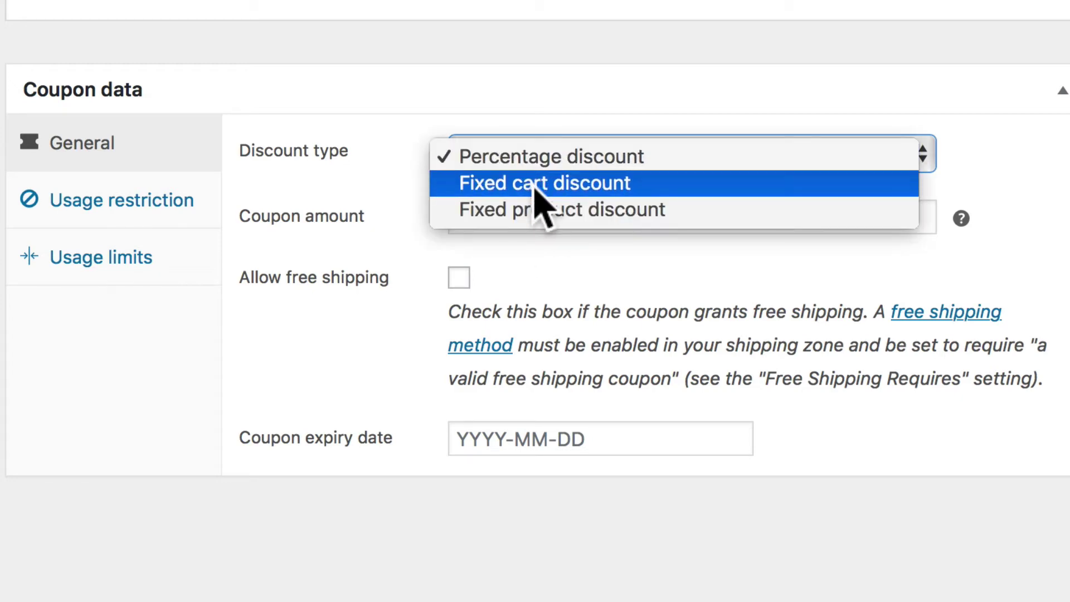
pyautogui.click(536, 190)
pyautogui.click(440, 217)
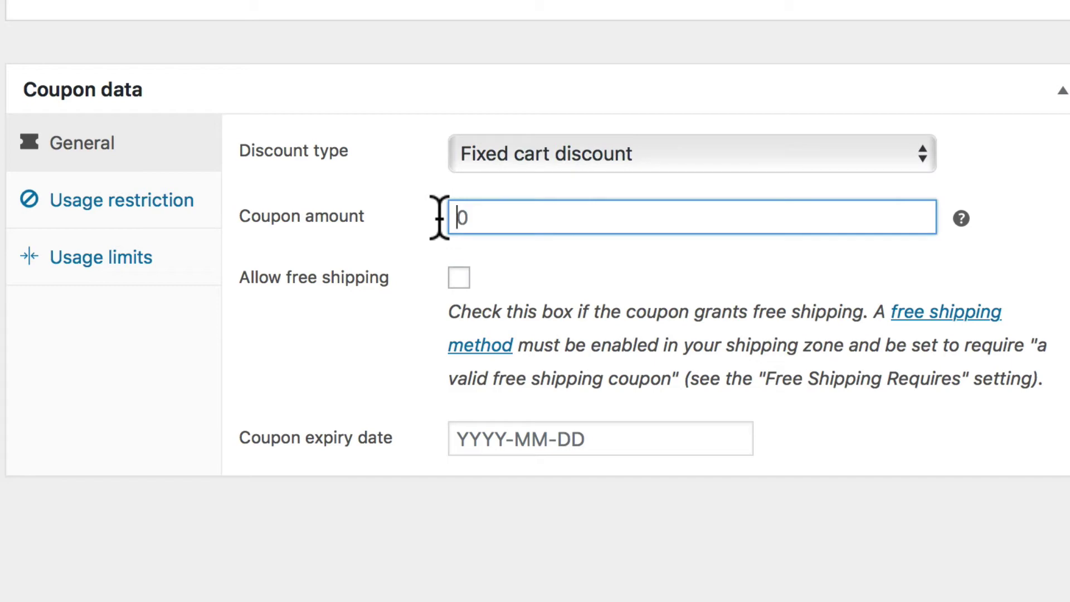
pyautogui.write('20')
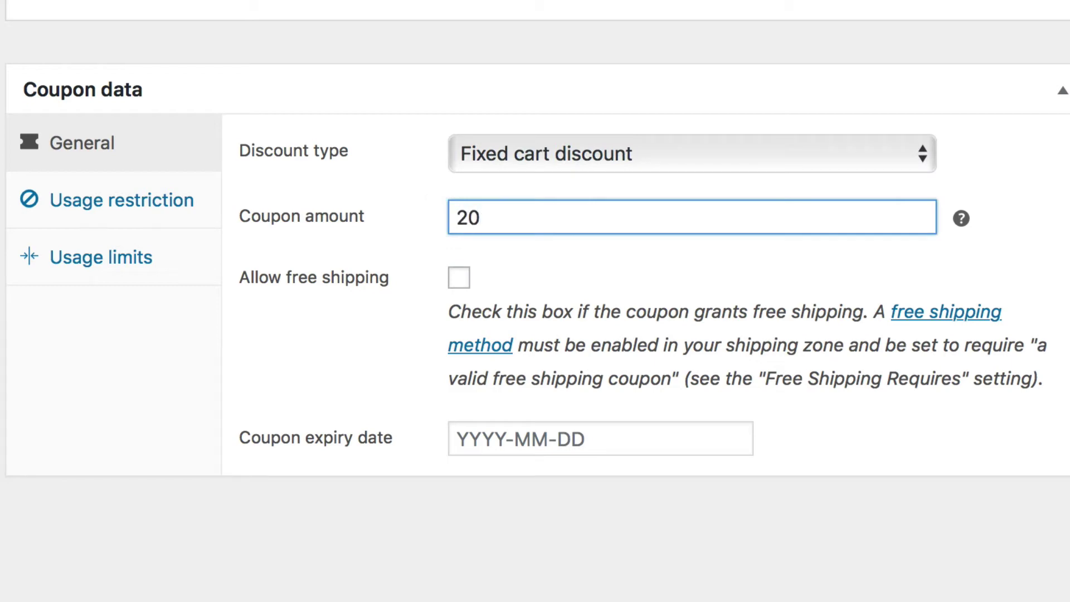
pyautogui.scroll(-1, 695, 429)
pyautogui.click(687, 435)
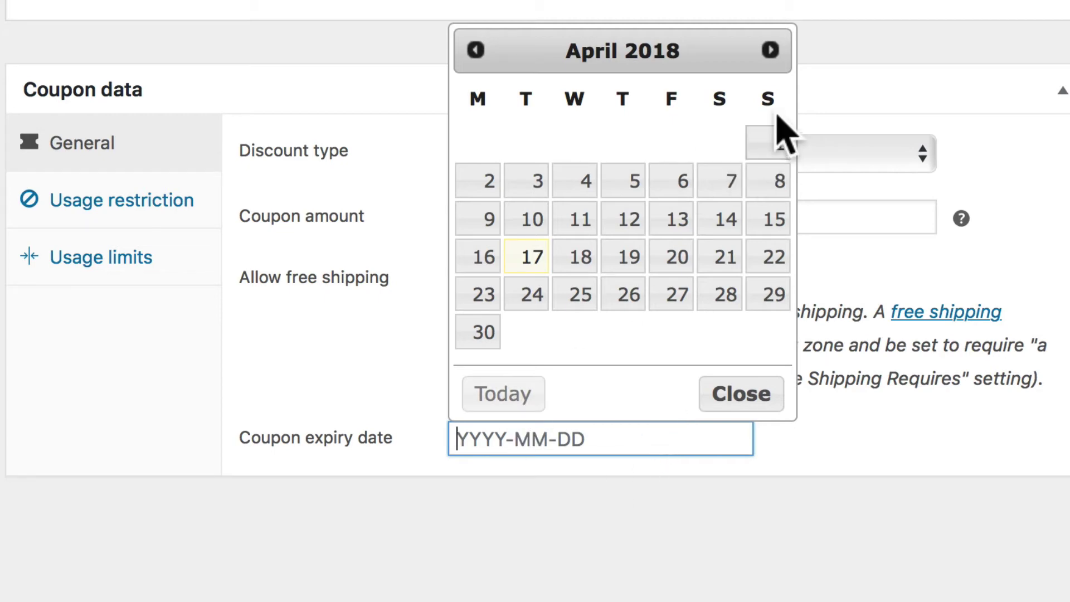
# - Pick May 18, 2018 as the coupon expiry date
pyautogui.click(772, 50)
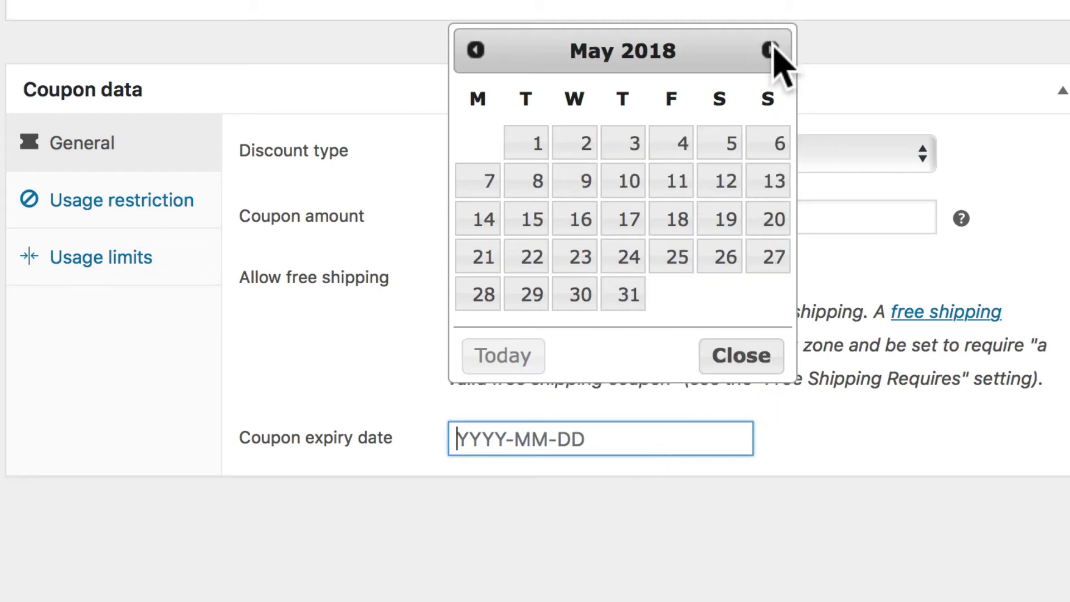
pyautogui.click(677, 220)
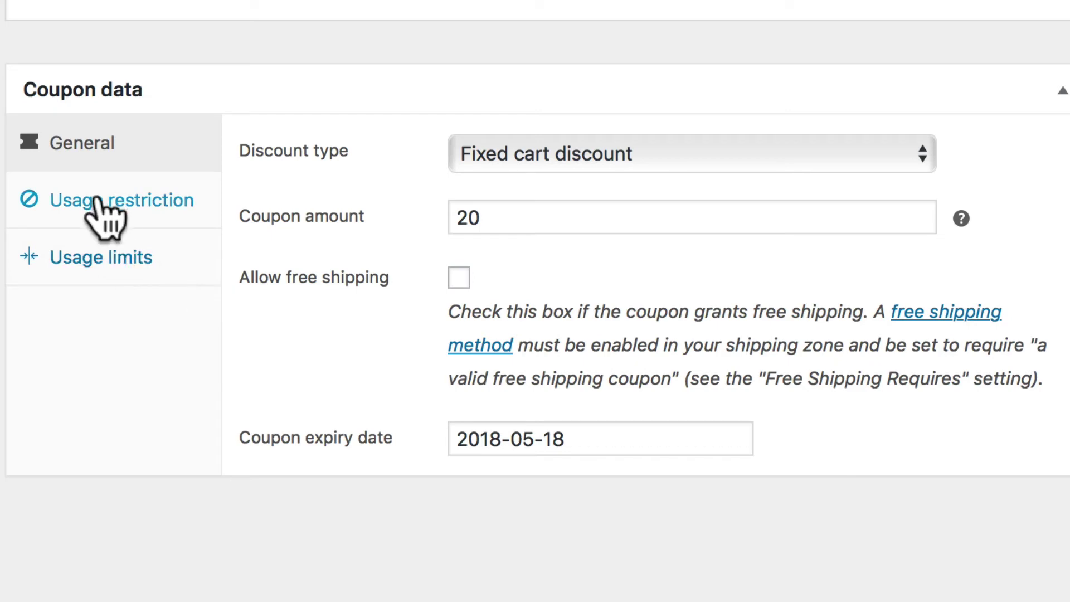
# - Under Usage restriction, set minimum spend to 75 and tick Individual use only
pyautogui.click(102, 212)
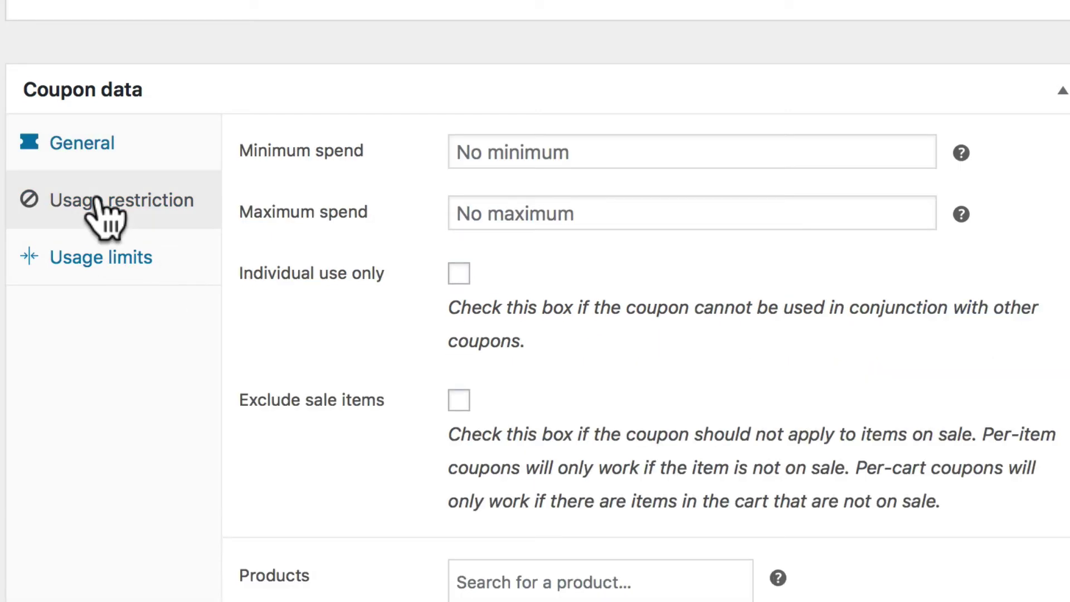
pyautogui.click(558, 154)
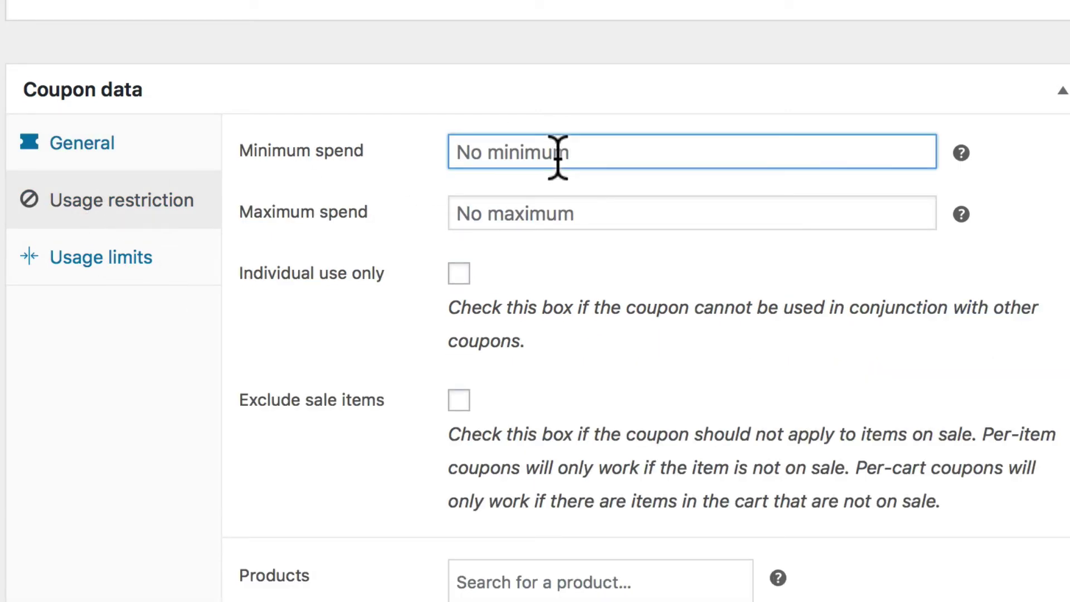
pyautogui.write('75')
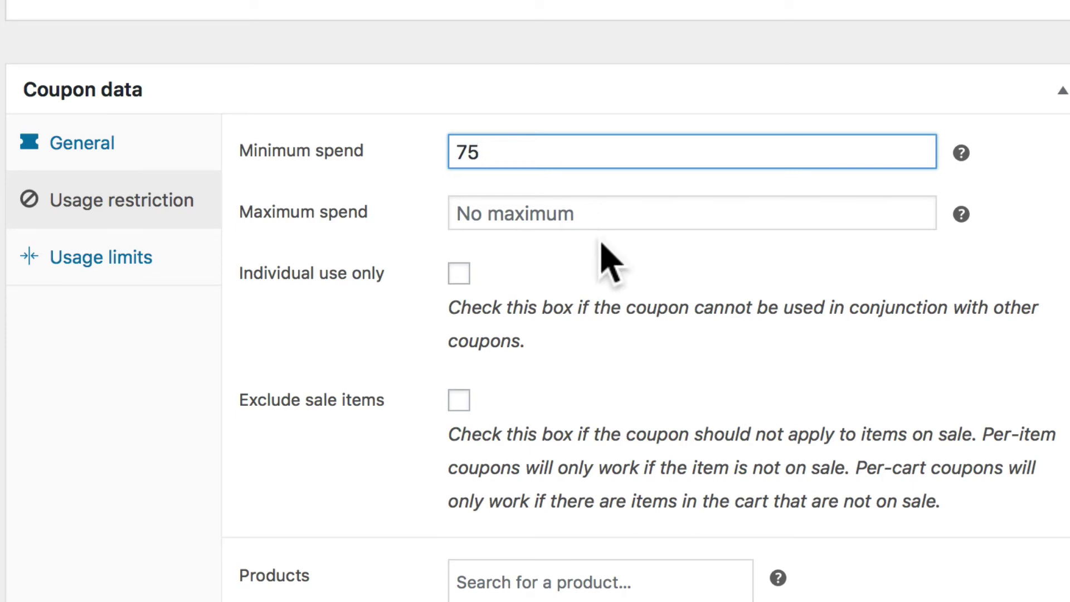
pyautogui.click(459, 274)
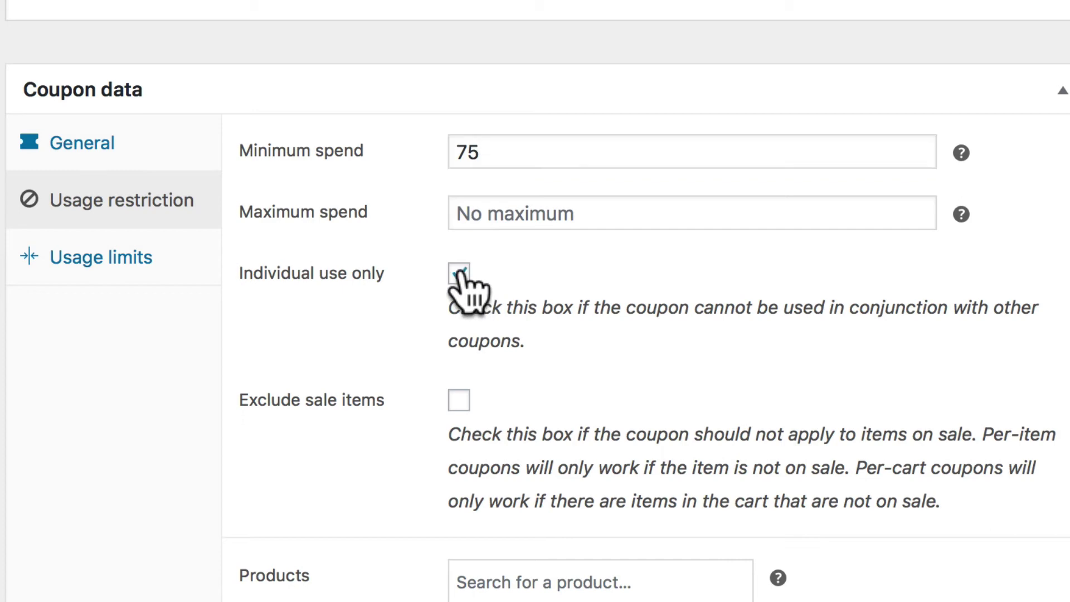
# - Look over the remaining restriction options, then bring up the Usage limits settings
pyautogui.scroll(-2, 424, 312)
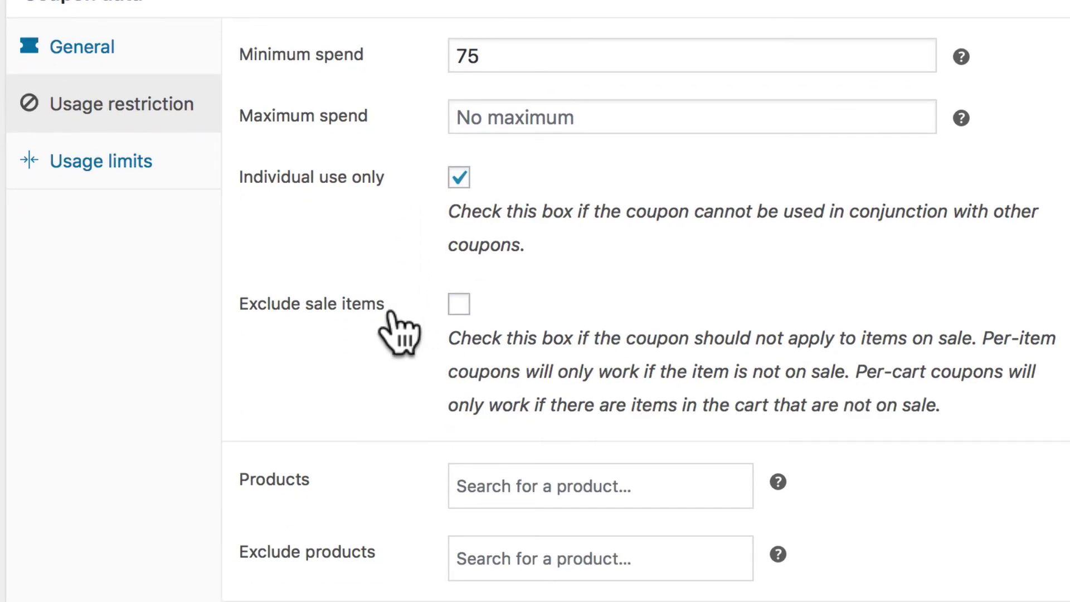
pyautogui.scroll(-6, 150, 222)
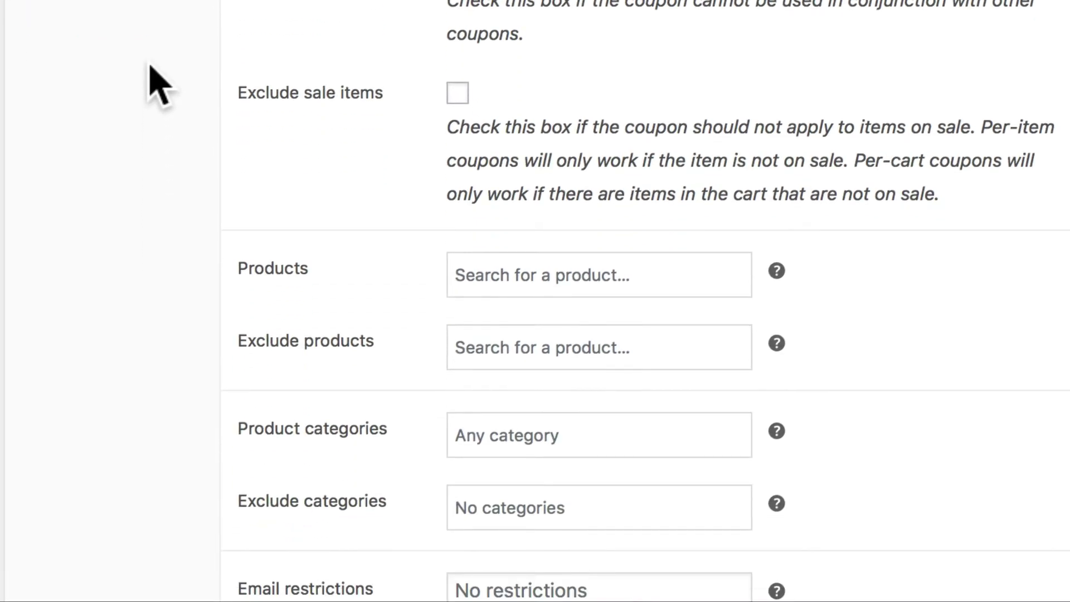
pyautogui.scroll(3, 153, 84)
pyautogui.scroll(-2, 159, 84)
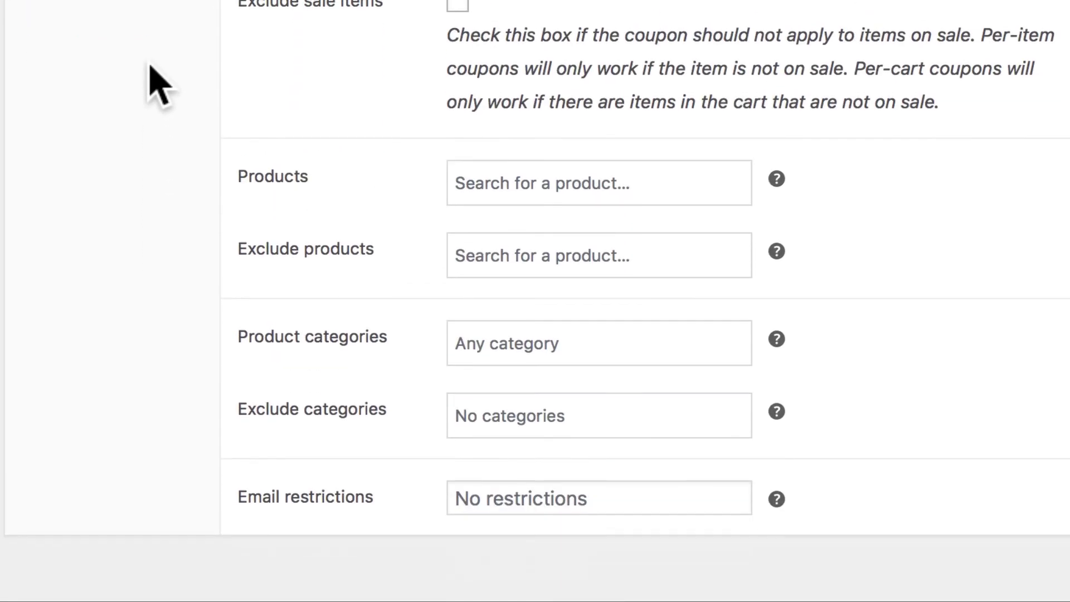
pyautogui.scroll(4, 158, 83)
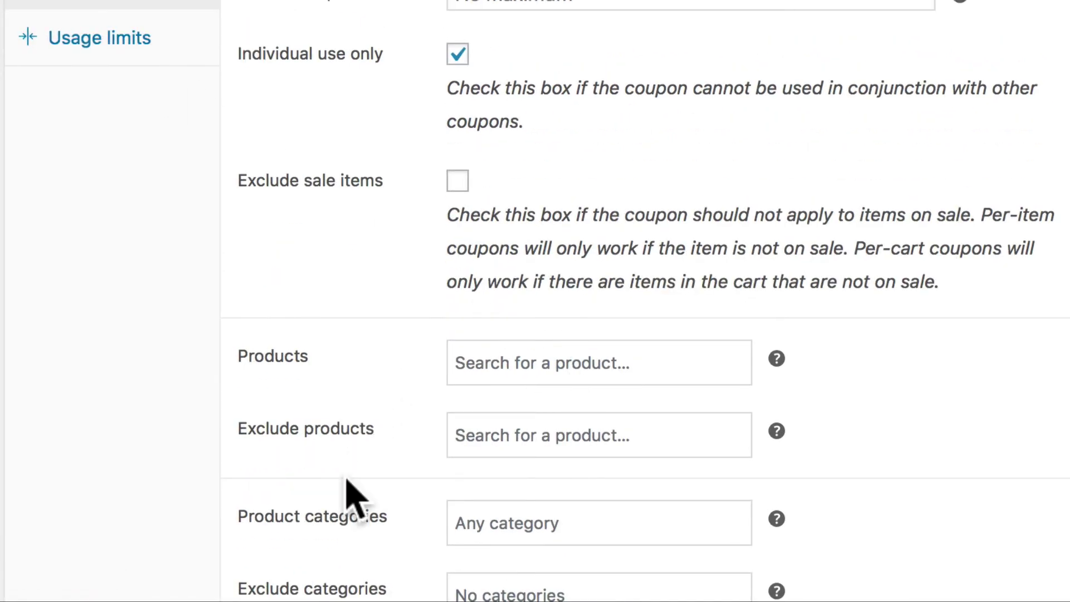
pyautogui.scroll(-2, 346, 480)
pyautogui.scroll(5, 346, 490)
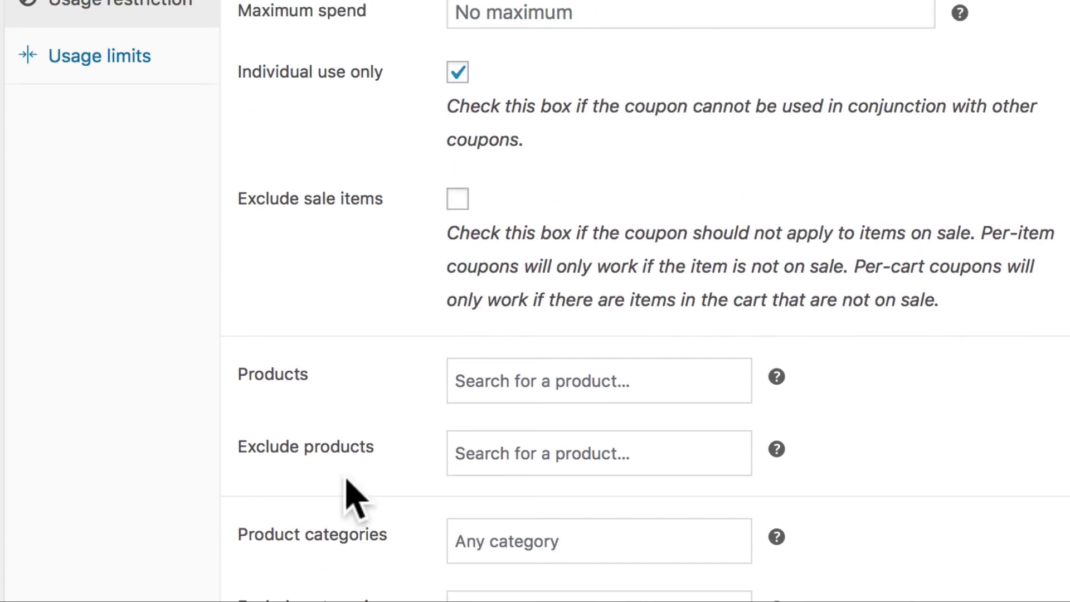
pyautogui.click(107, 204)
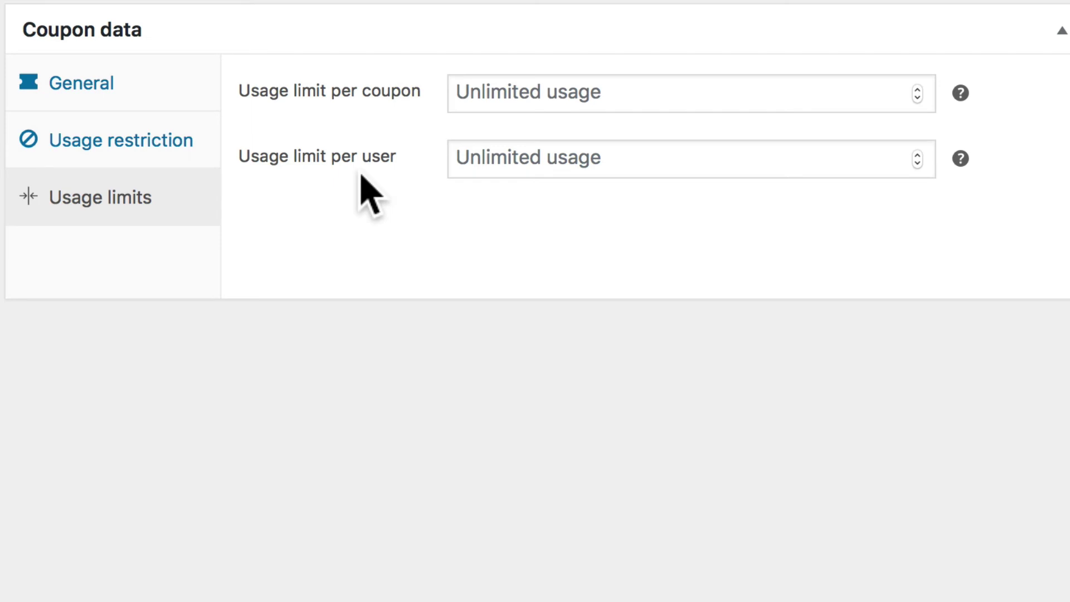
# - Enter 1 as the coupon's usage limit per user
pyautogui.click(487, 167)
pyautogui.write('1')
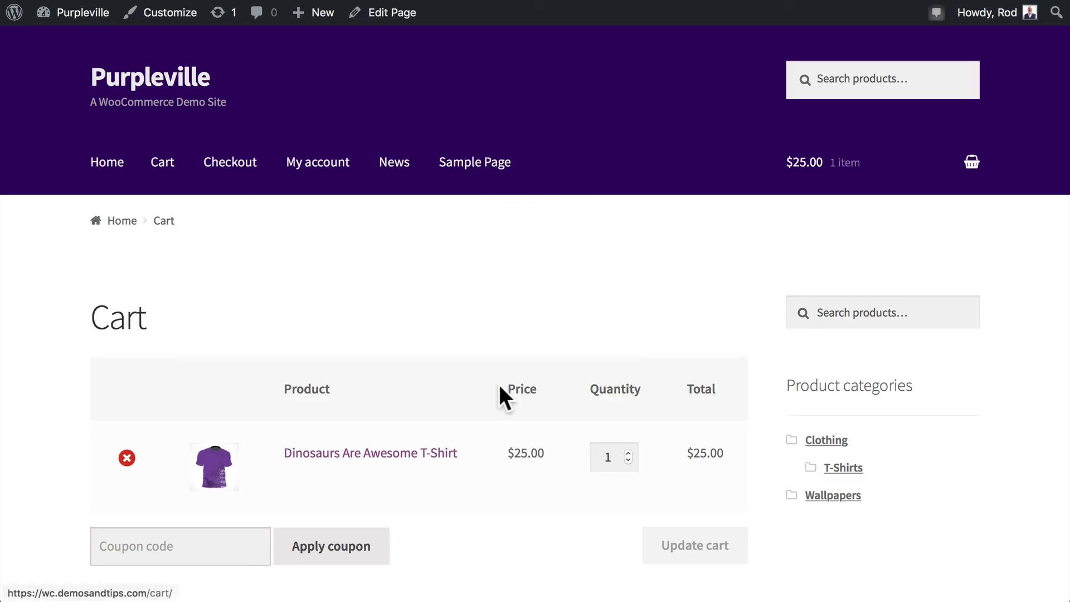
# - Update the cart to 6 T-shirts ($150.00) and paste purplevillelaunch into the coupon code field
pyautogui.click(629, 454)
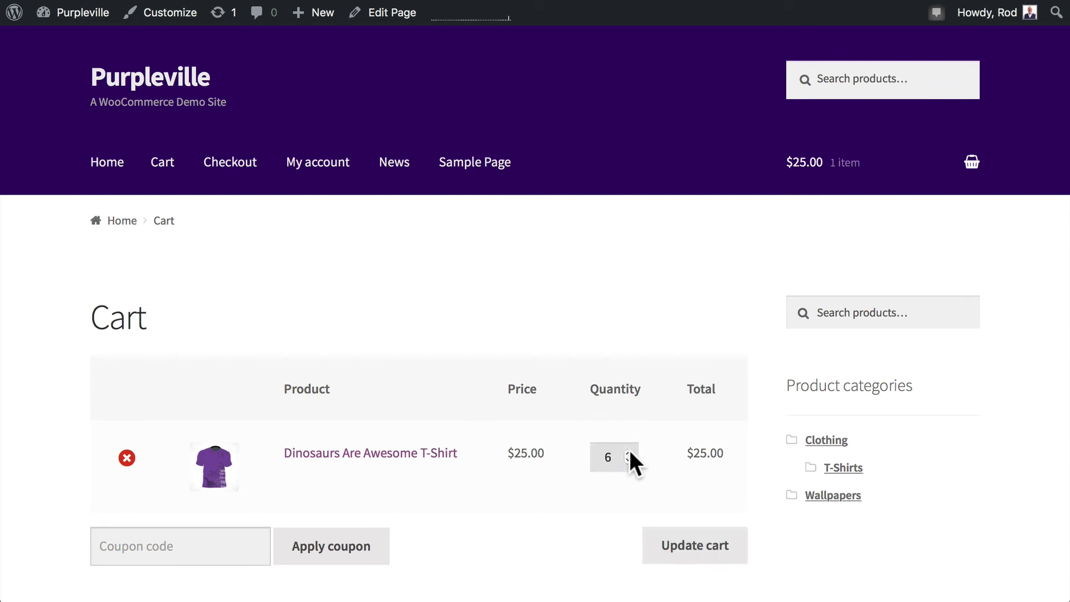
pyautogui.click(692, 549)
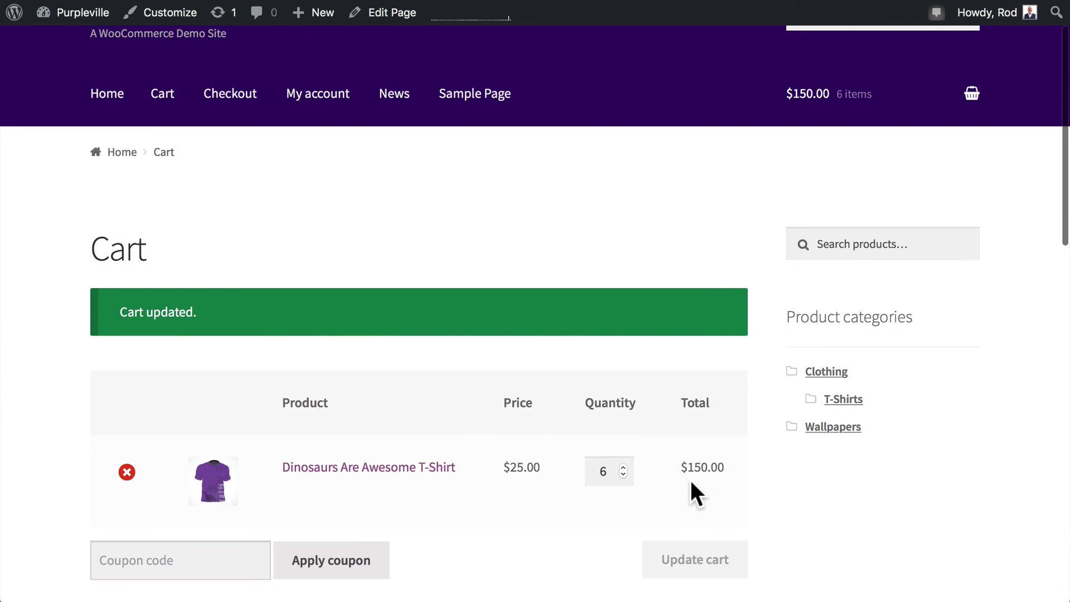
pyautogui.click(212, 562)
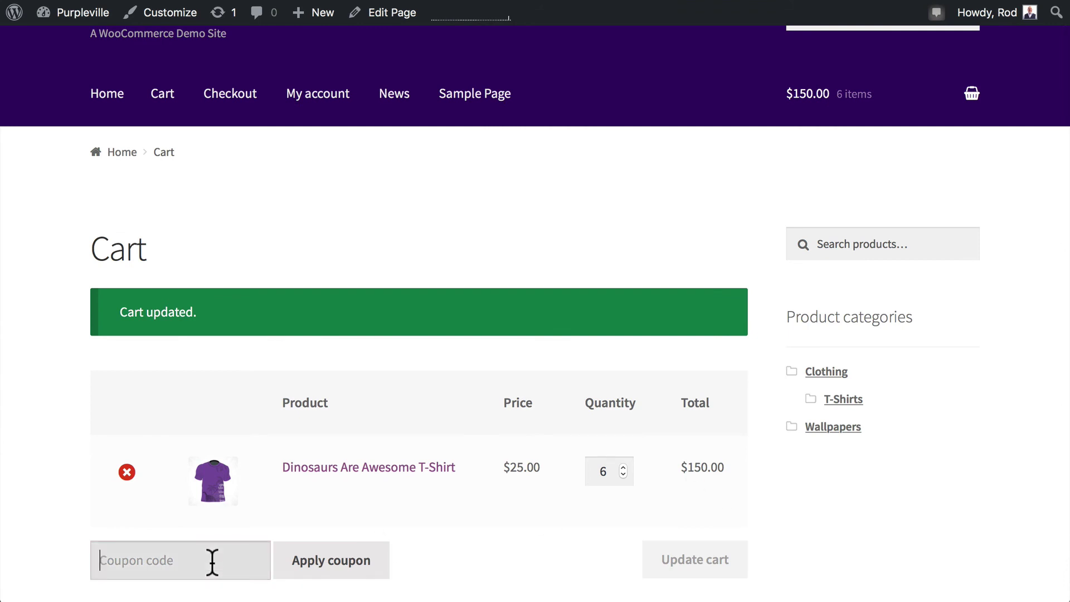
pyautogui.write('pu')
pyautogui.press('BackSpace')
pyautogui.press('BackSpace')
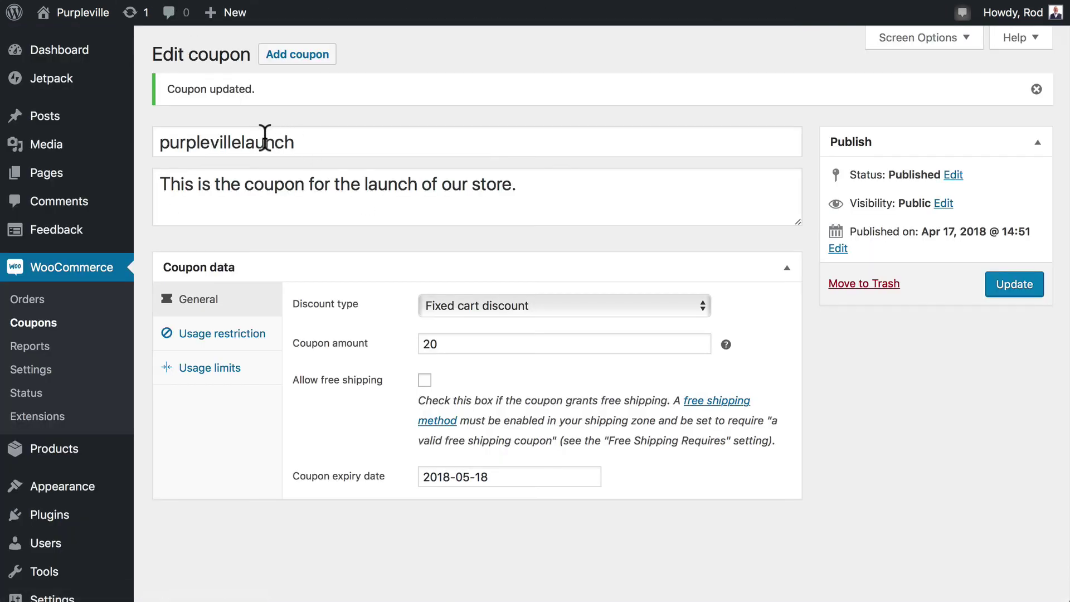
pyautogui.doubleClick(263, 143)
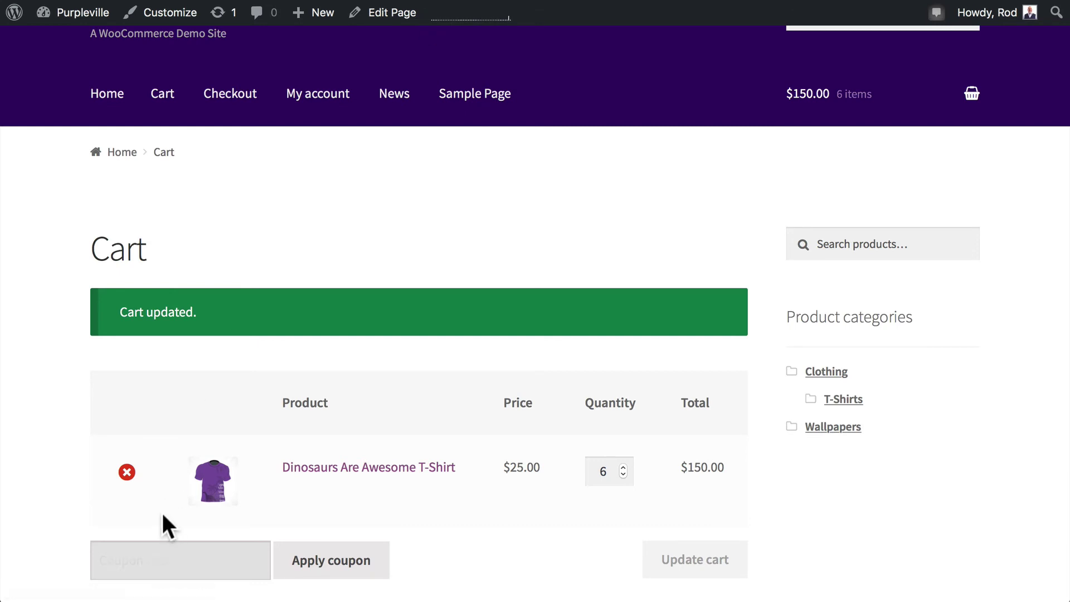
pyautogui.write('purplevillelaunch')
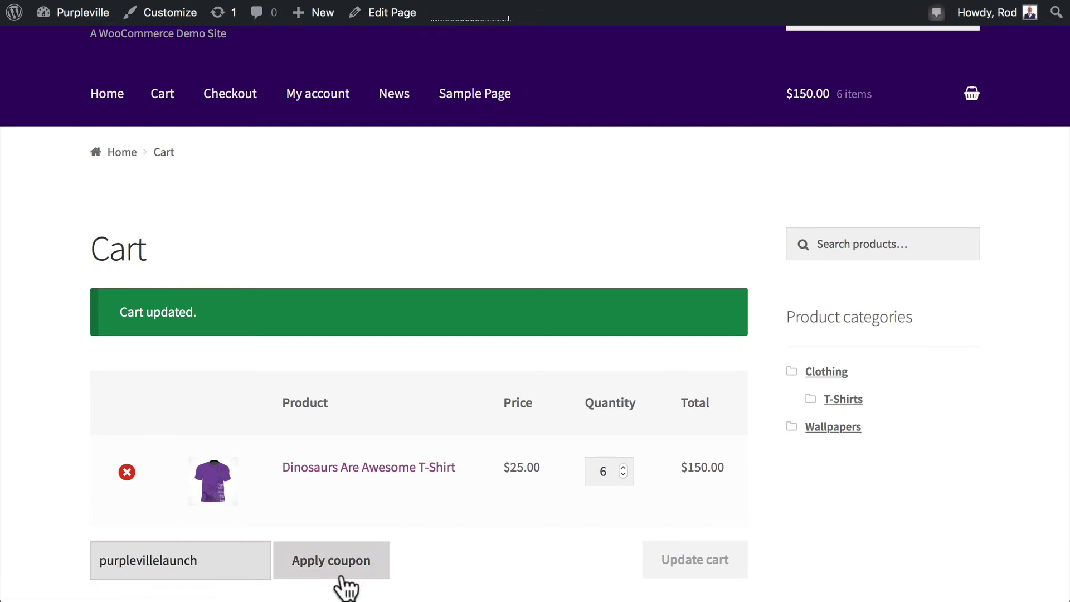
# - Apply the purplevillelaunch code and check the -$20.00 discount and $139.10 cart total
pyautogui.click(330, 563)
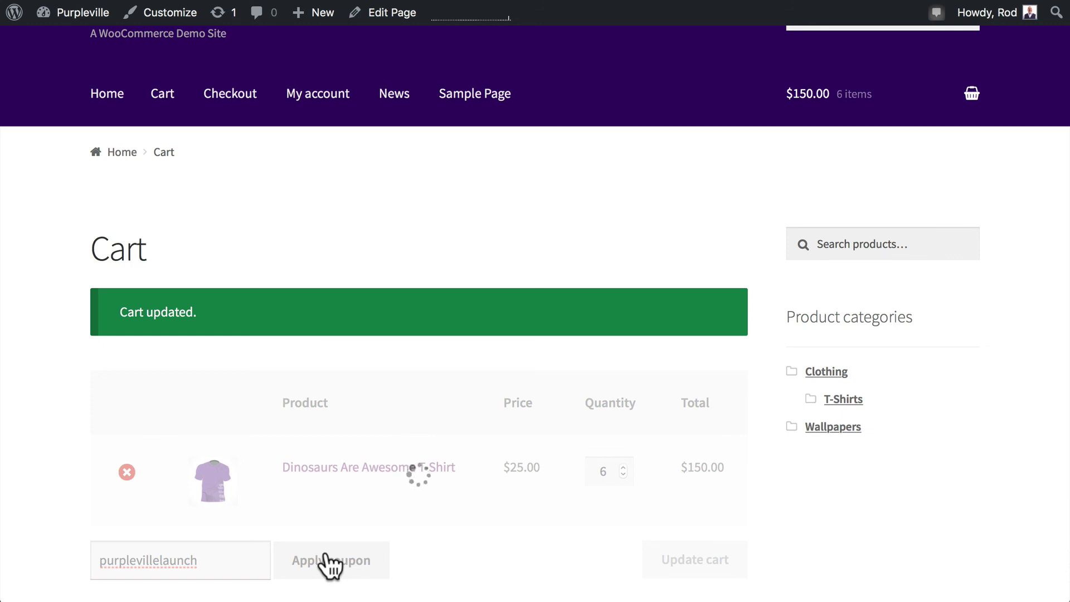
pyautogui.scroll(-3, 325, 550)
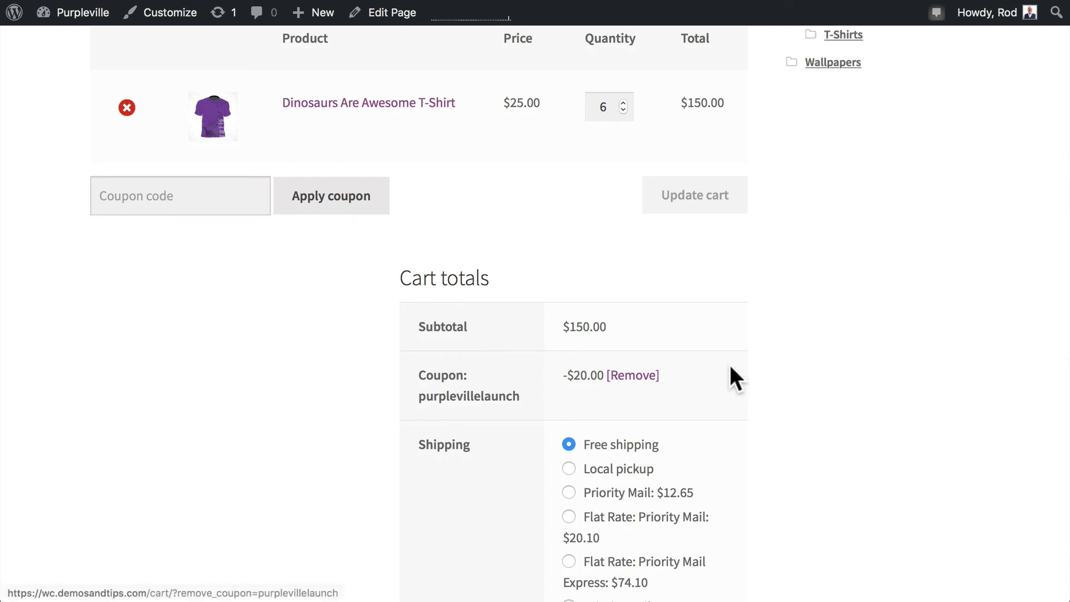
pyautogui.scroll(-3, 744, 365)
pyautogui.scroll(-3, 744, 364)
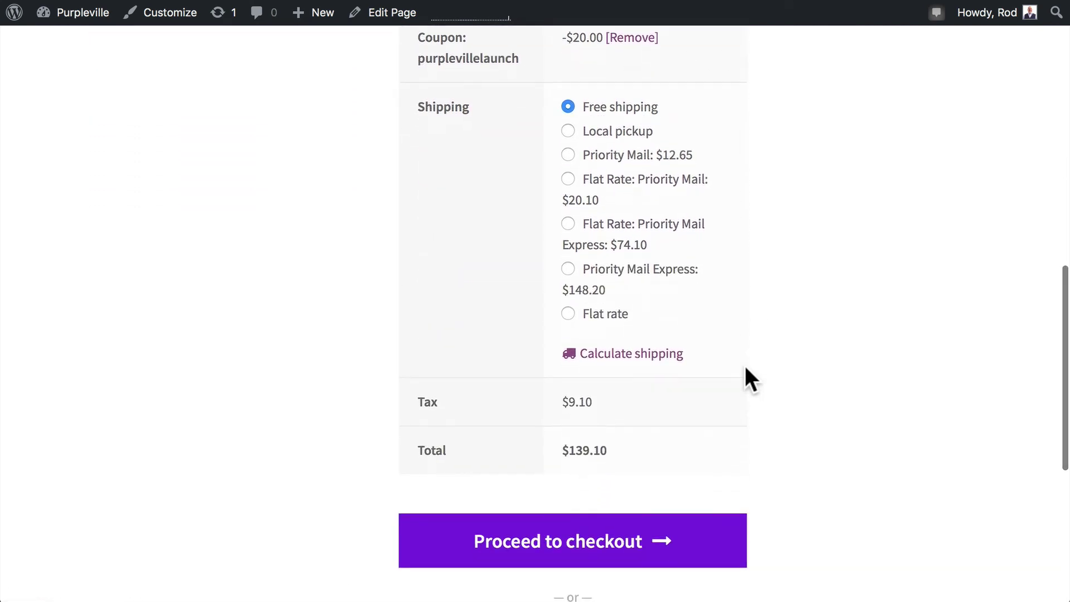